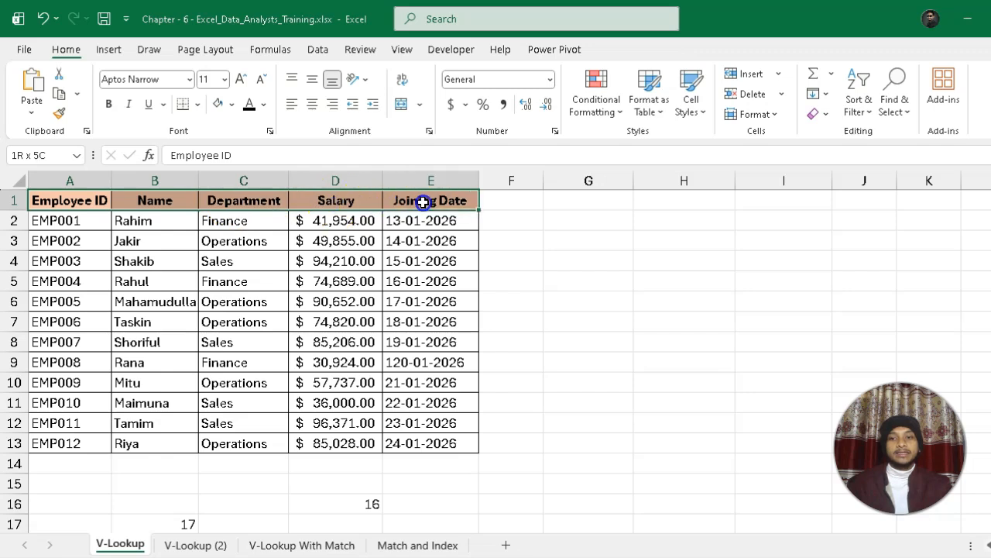
Copy the table's header row A1:E1 and paste it transposed into a vertical list starting at H1.
key(ctrl+c)
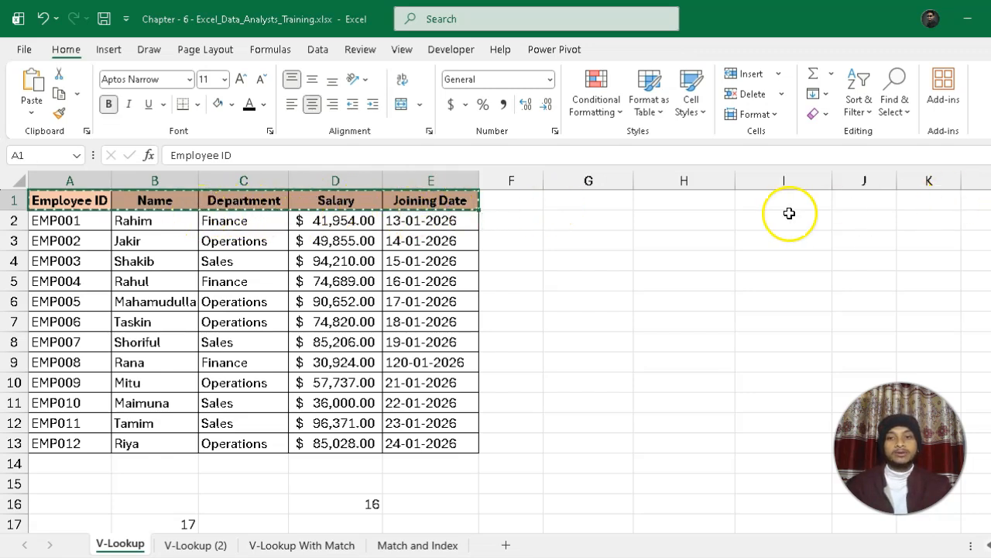
click(693, 200)
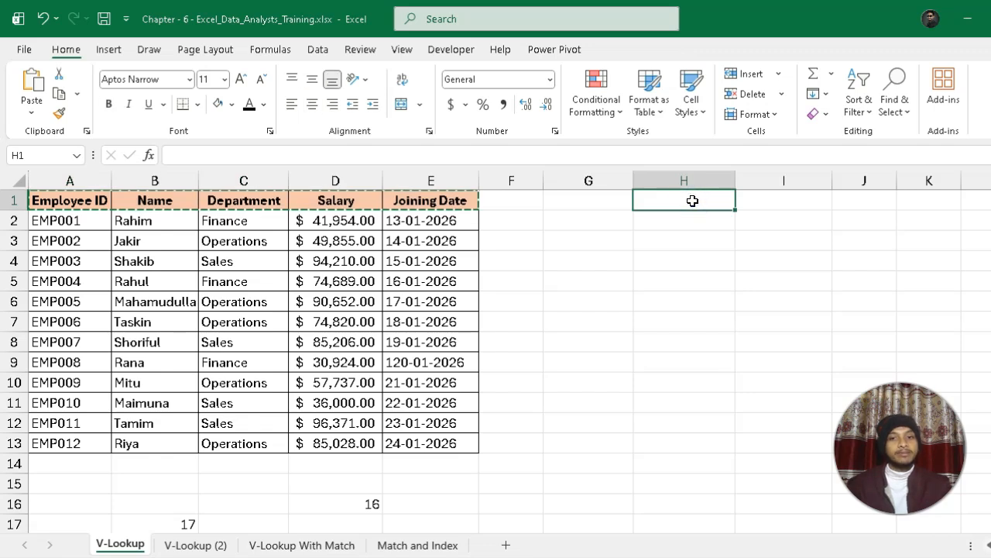
click(32, 112)
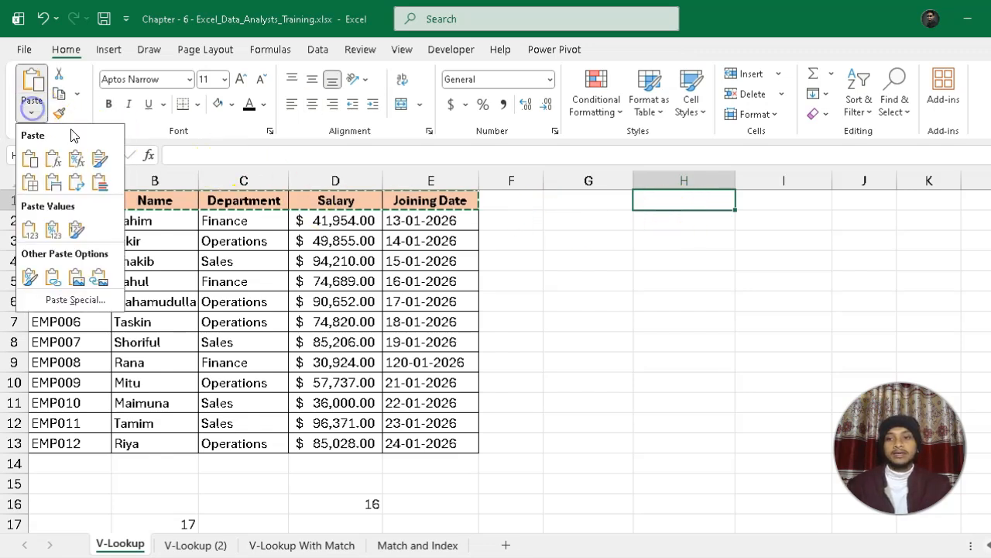
click(78, 186)
Copy the employee ID EMP006 from A7 into I1 beside the Employee ID label.
click(764, 203)
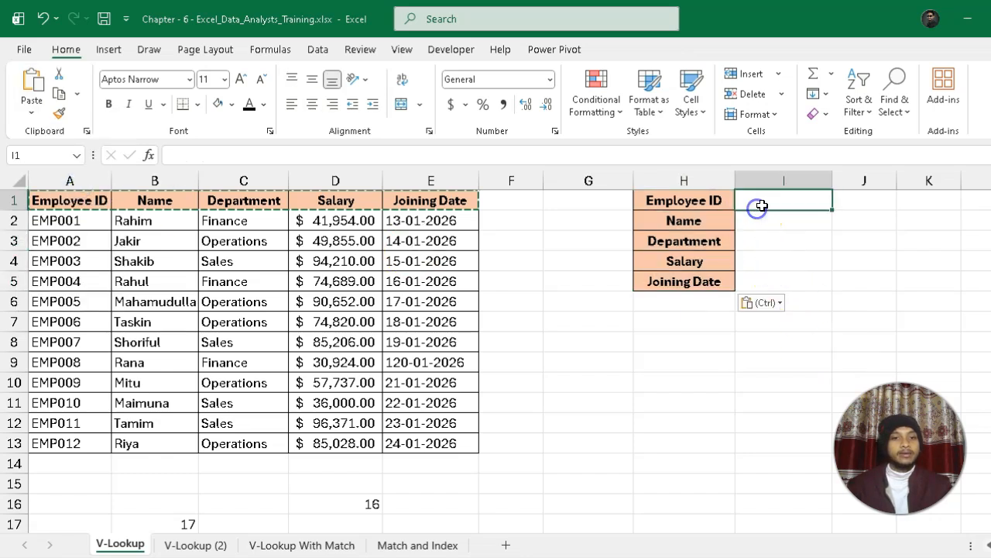
click(78, 320)
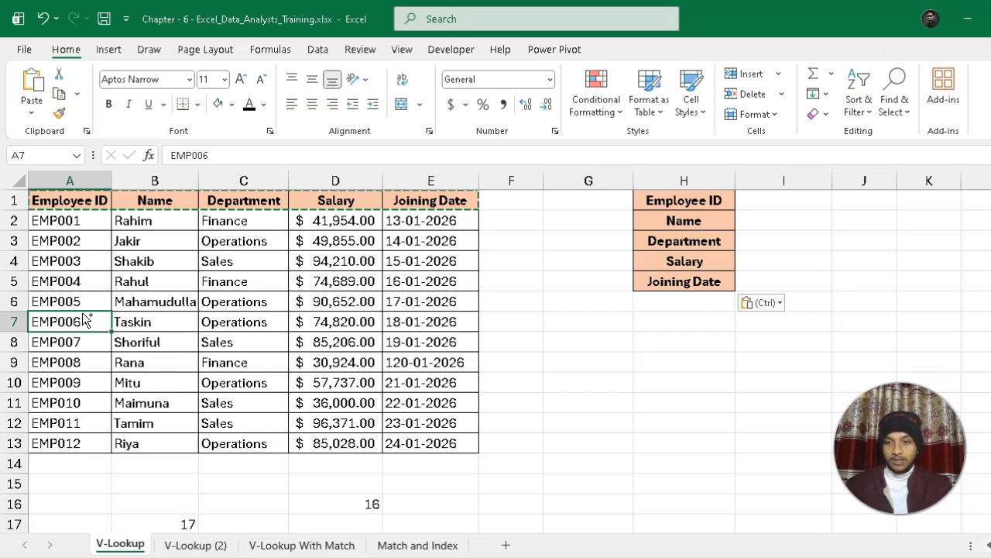
key(ctrl+c)
click(775, 199)
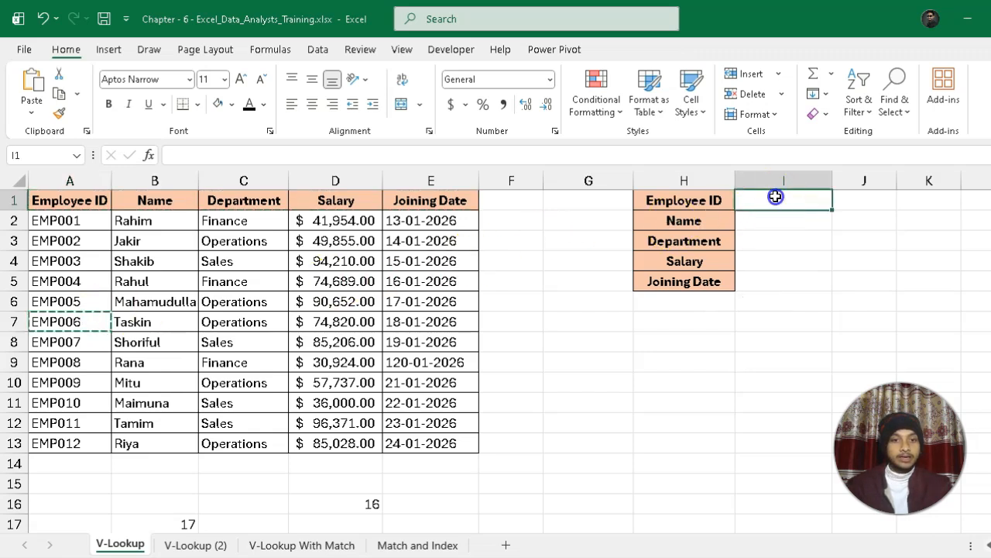
key(ctrl+v)
Enter the formula =VLOOKUP(I1,A1:E13,2,0) in I2 to look up the employee's name by ID.
click(763, 224)
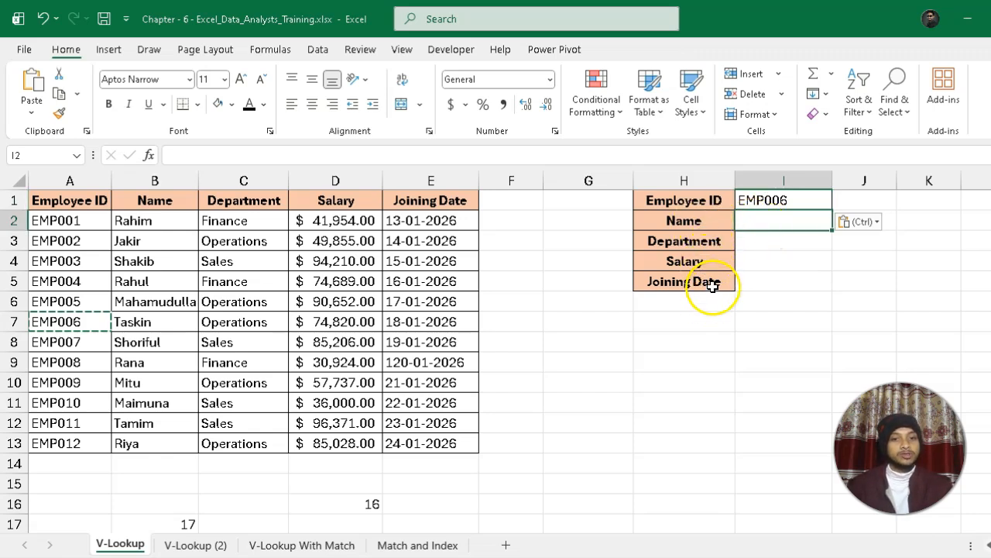
click(767, 219)
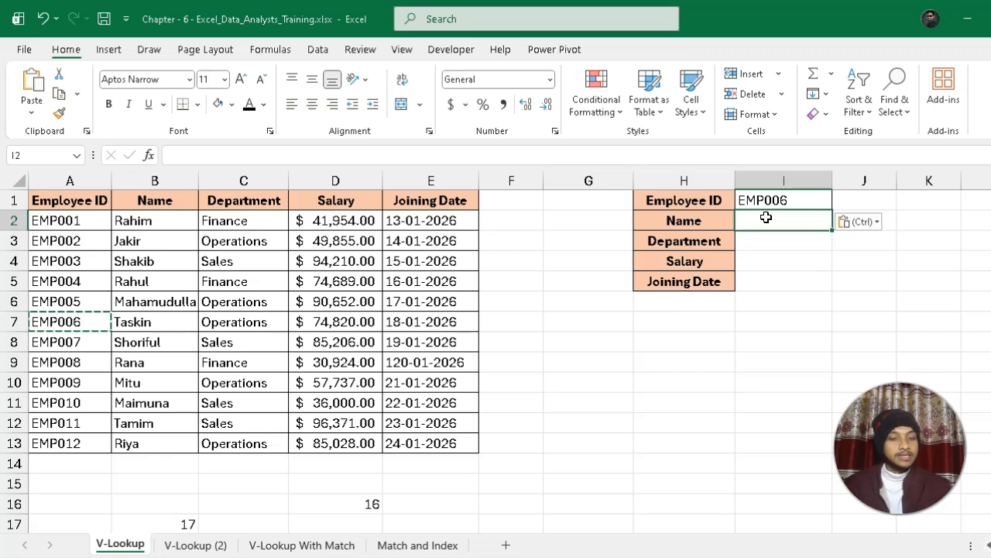
key(Escape)
text(=vloo)
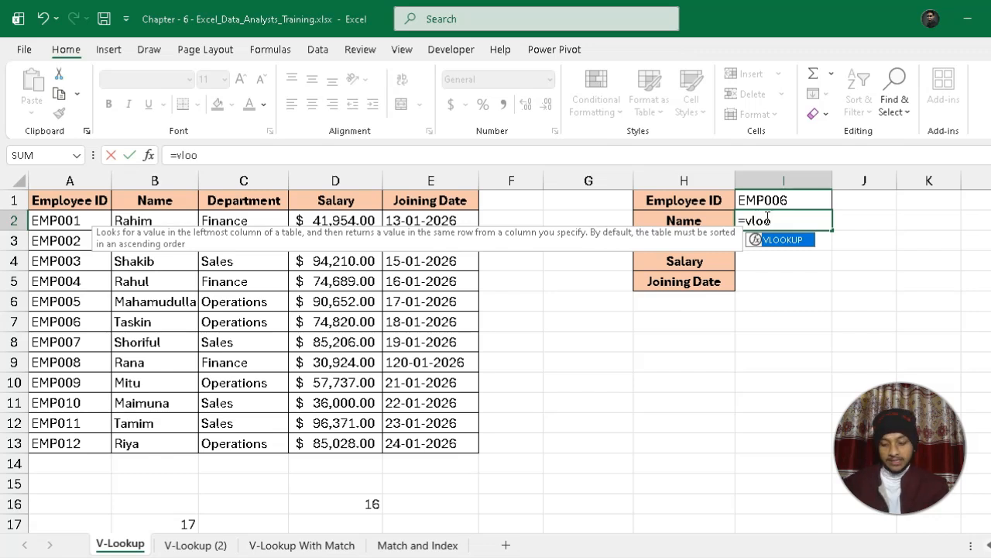
key(Tab)
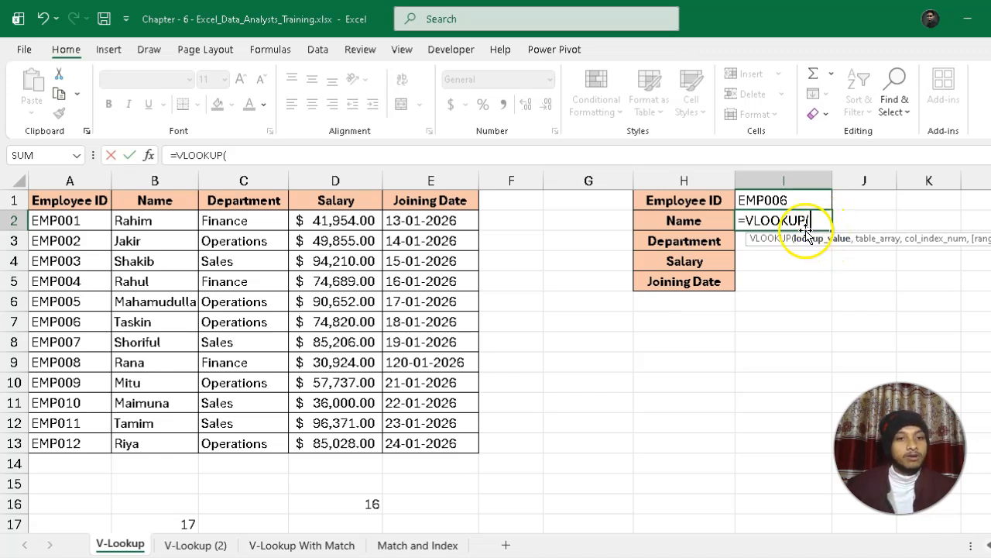
click(785, 197)
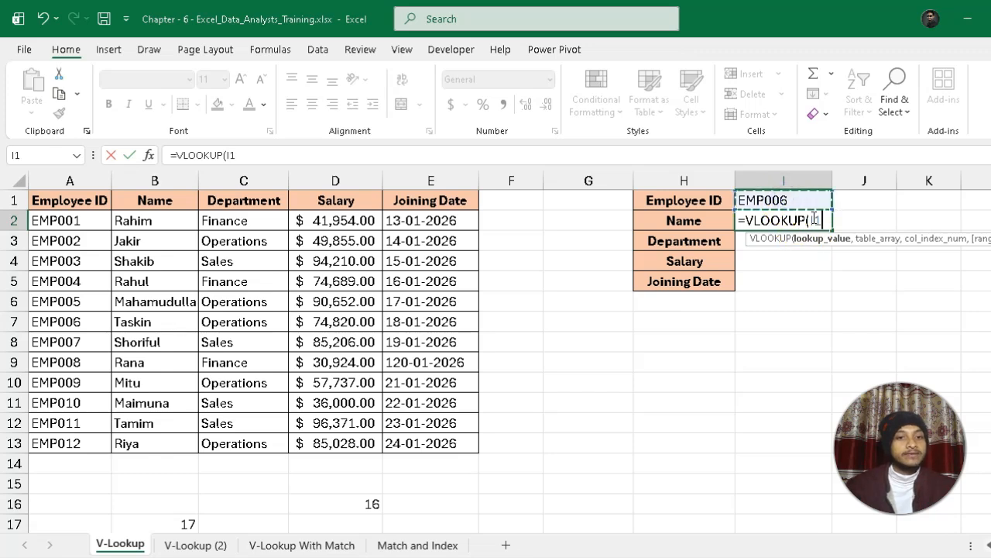
text(,)
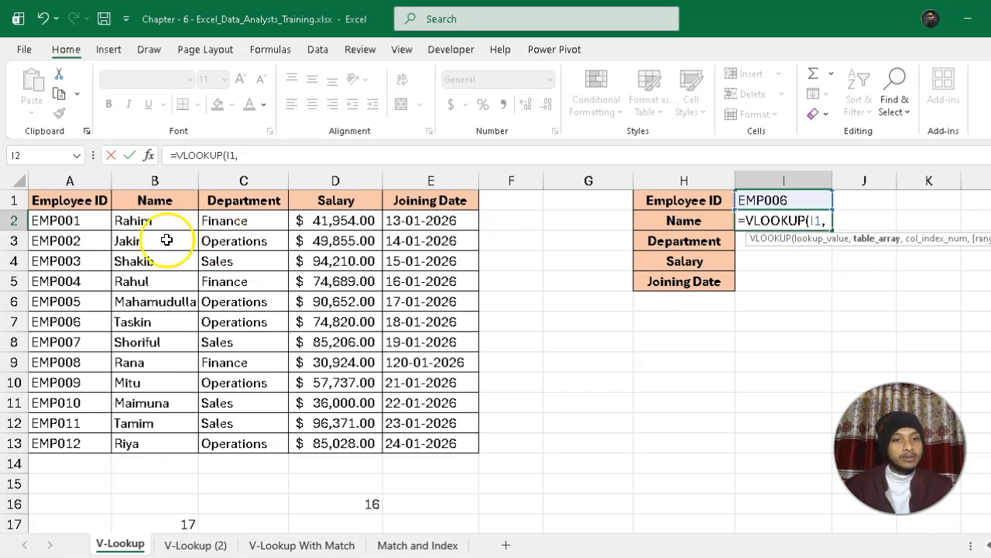
drag(72, 202, 434, 442)
text(,)
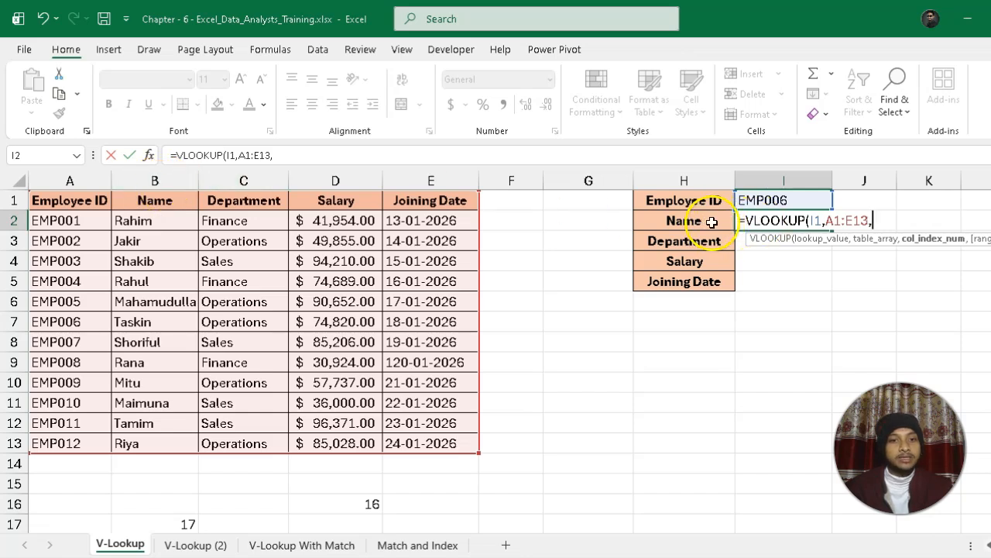
text(2,0)
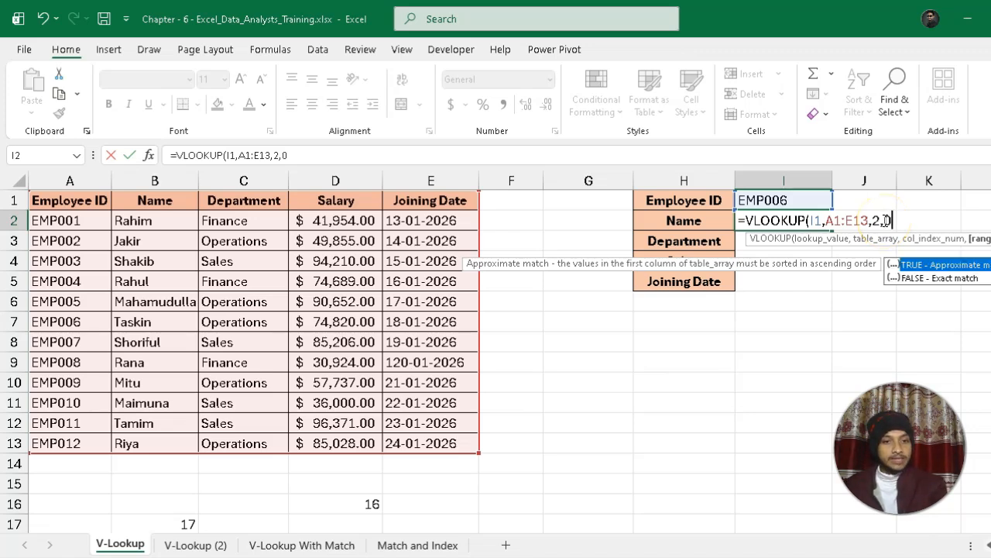
text())
key(Return)
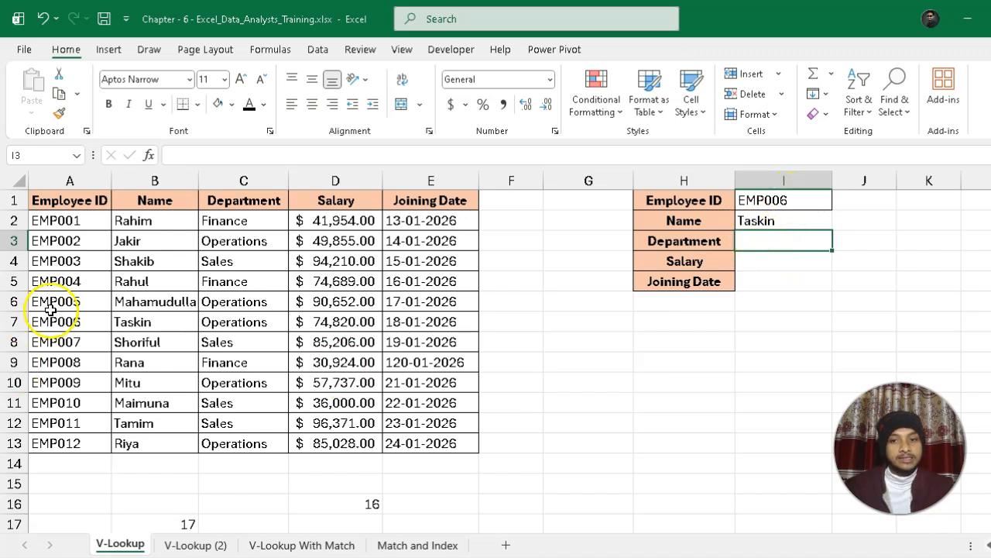
Check the Name result against row 7 of the table and fill the I2 formula down through I5.
drag(56, 322, 152, 330)
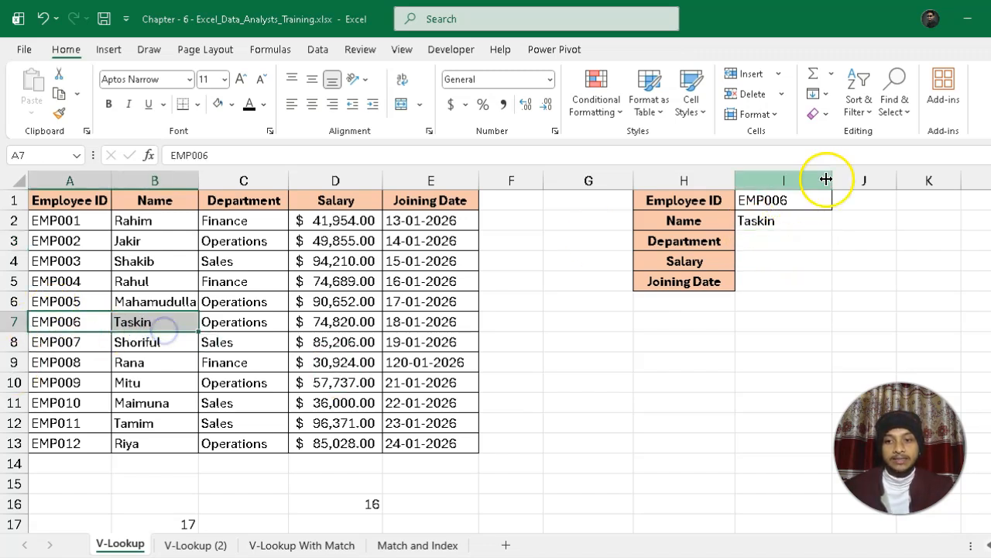
click(760, 222)
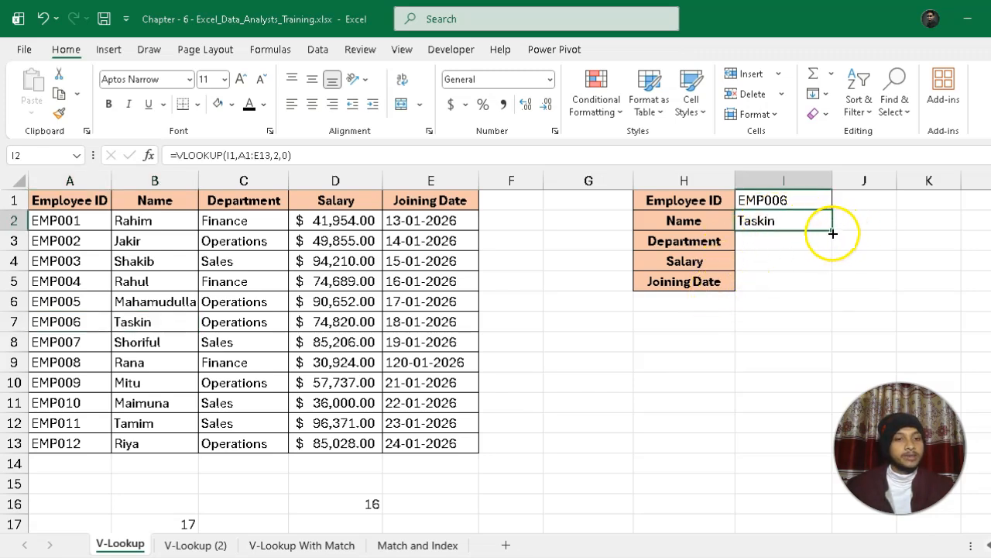
drag(833, 230, 833, 282)
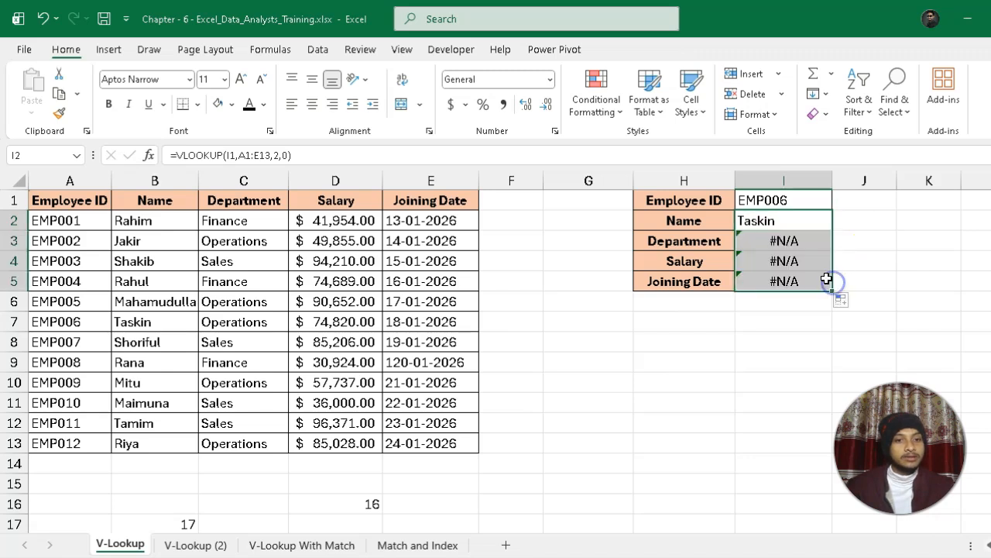
Examine the lookup value, table range and column index in the VLOOKUP formulas of I2 and I3.
click(802, 224)
double_click(831, 219)
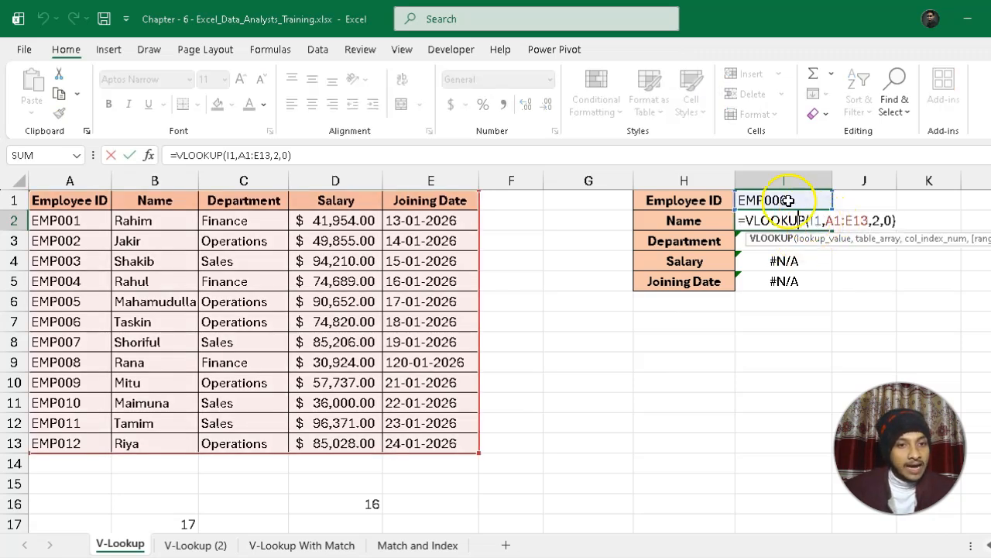
click(874, 220)
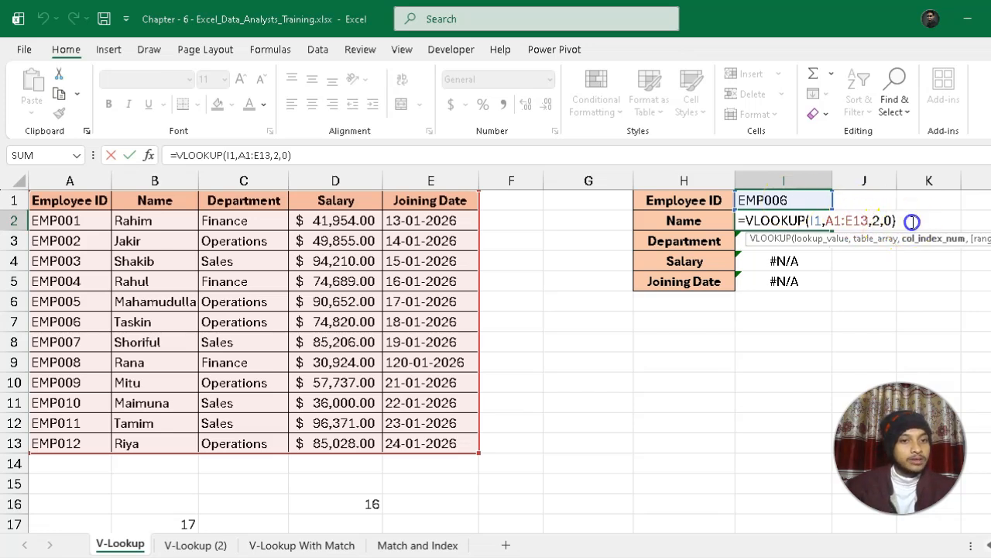
key(Return)
click(804, 247)
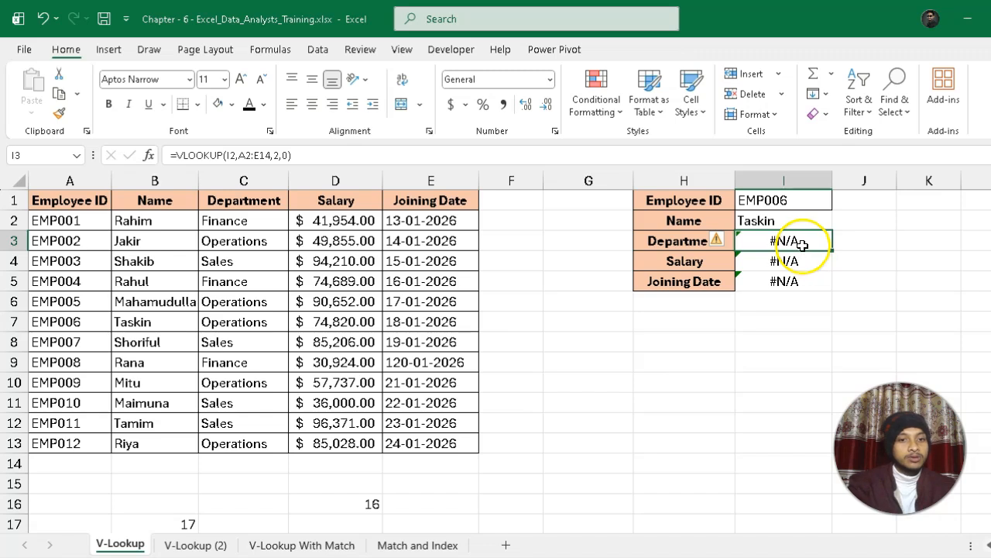
double_click(800, 243)
click(820, 240)
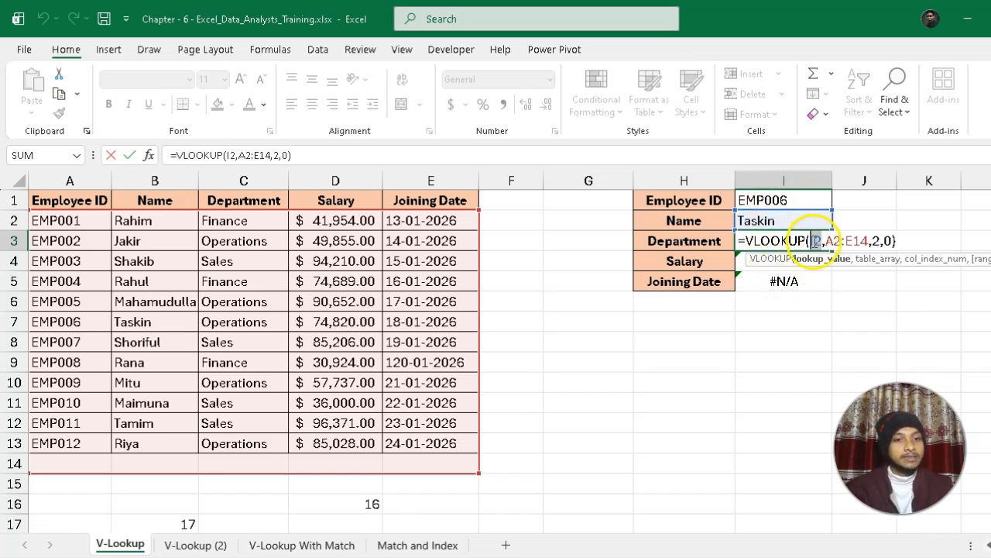
click(881, 240)
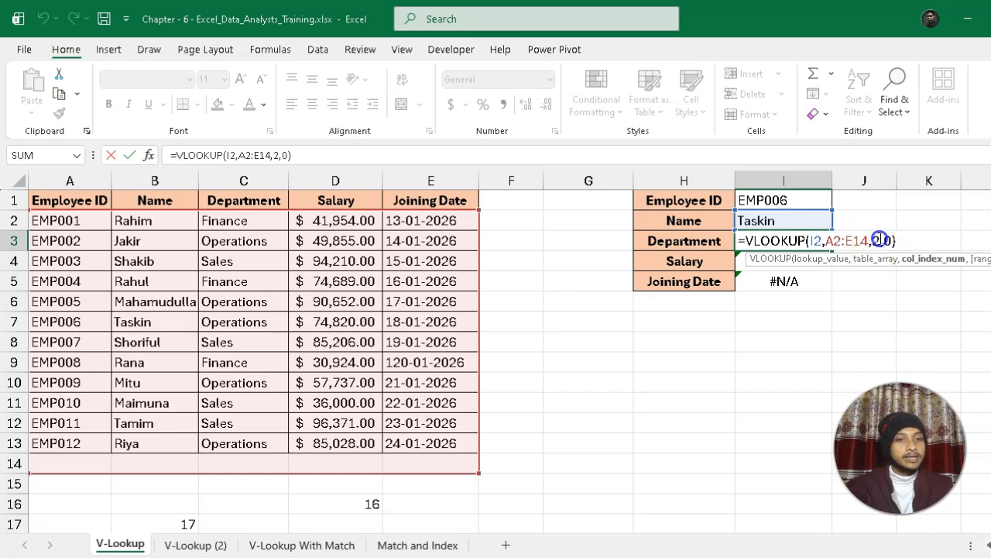
Try to replace the column index in the Department formula in I3 with a reference to column C.
drag(877, 241, 874, 240)
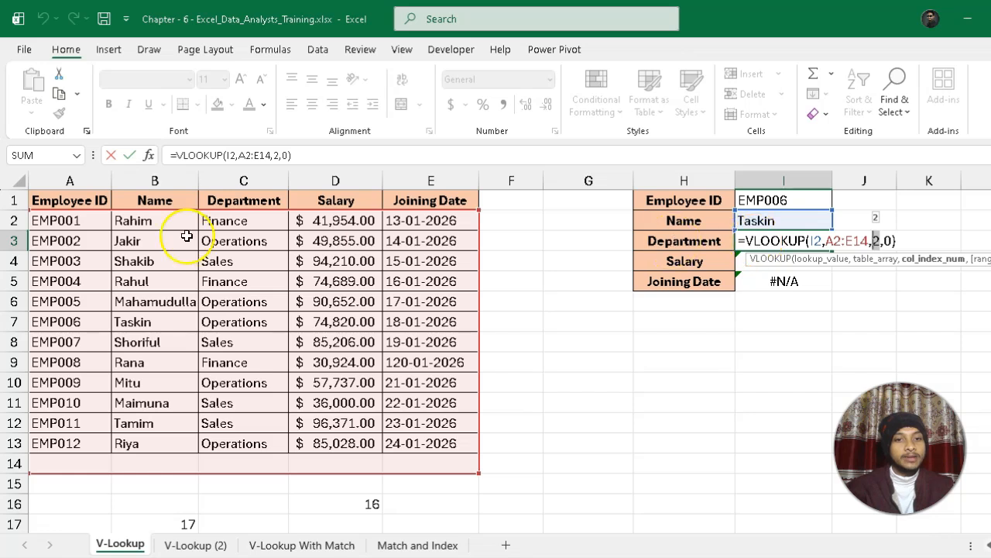
click(243, 180)
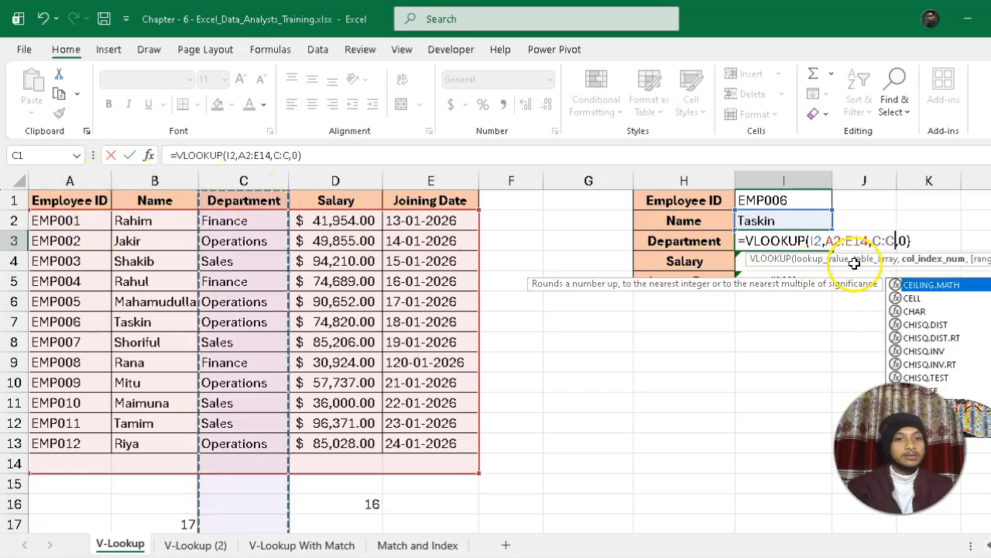
key(Return)
key(Return)
Make the lookup value and table range in the I2 formula absolute, as $I$1 and $A$1:$E$13.
click(776, 220)
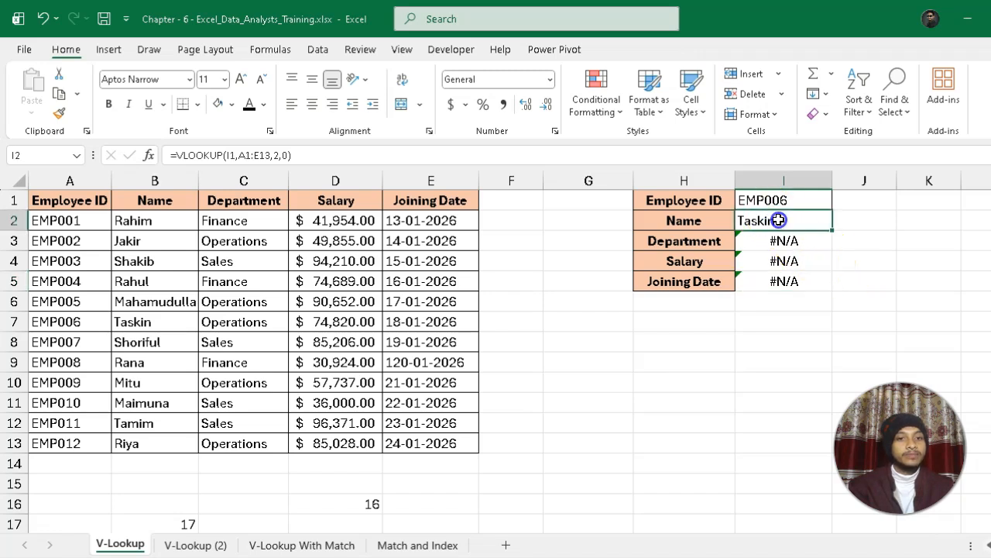
double_click(778, 220)
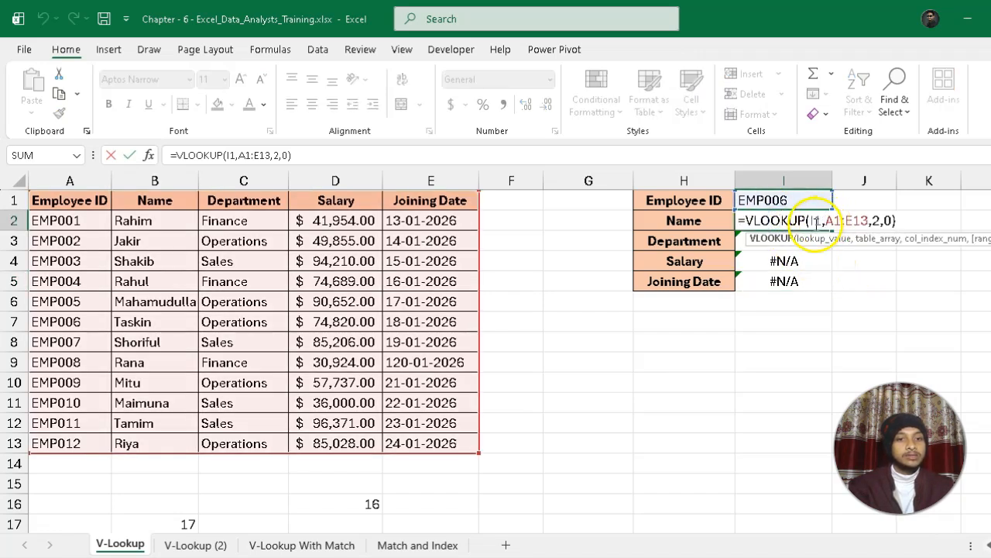
click(819, 221)
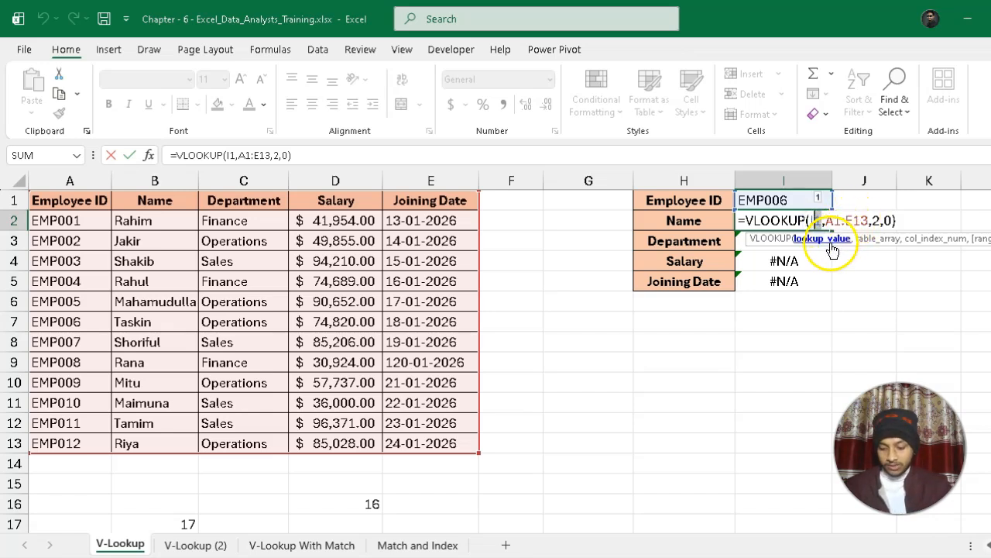
click(823, 221)
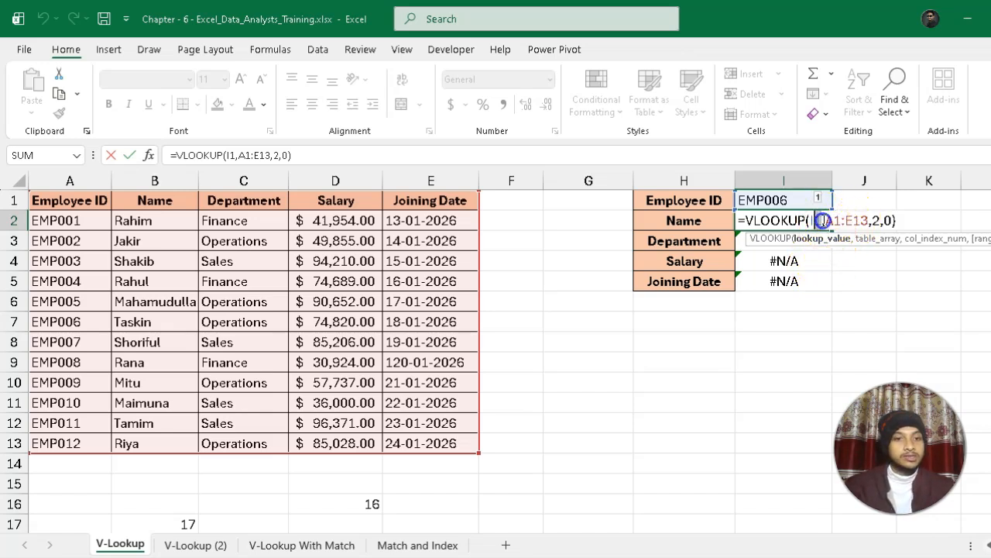
key(F4)
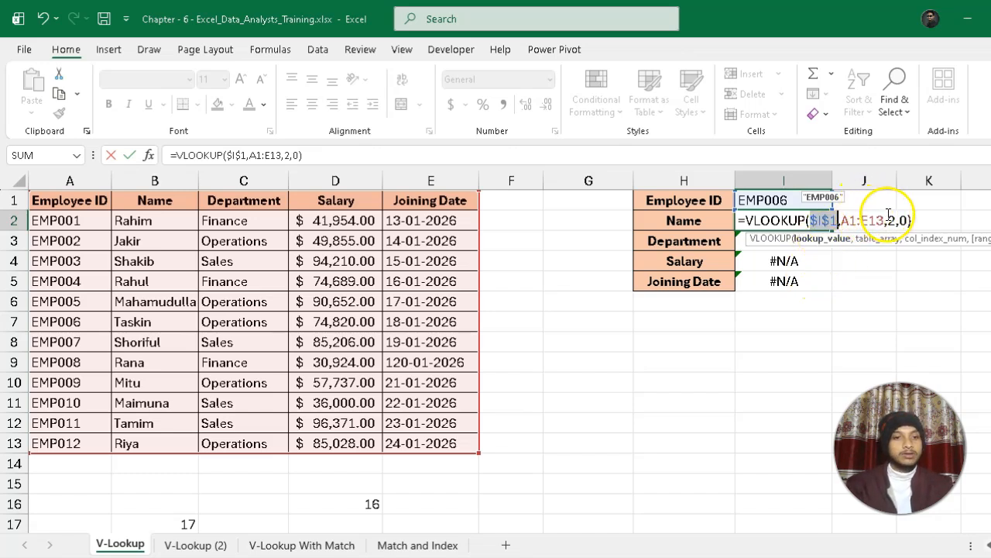
click(884, 220)
drag(884, 221, 872, 222)
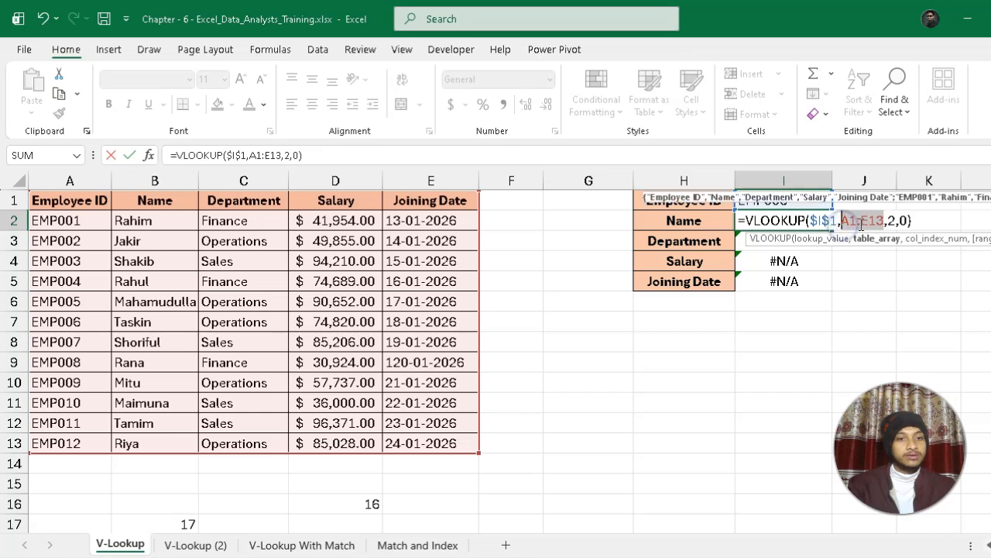
key(F4)
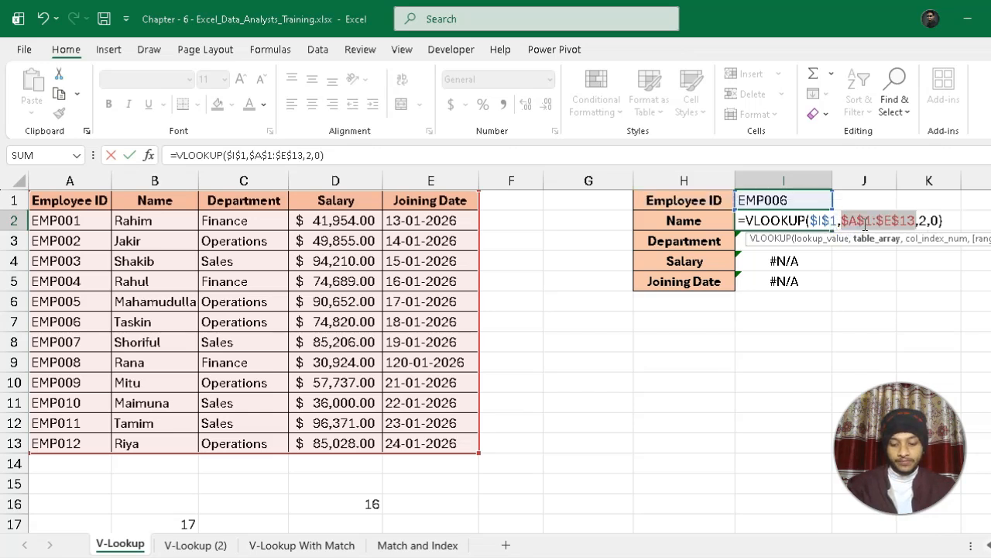
Replace the column index in the I2 VLOOKUP formula with ROW() and fill the formula down through I5.
click(928, 220)
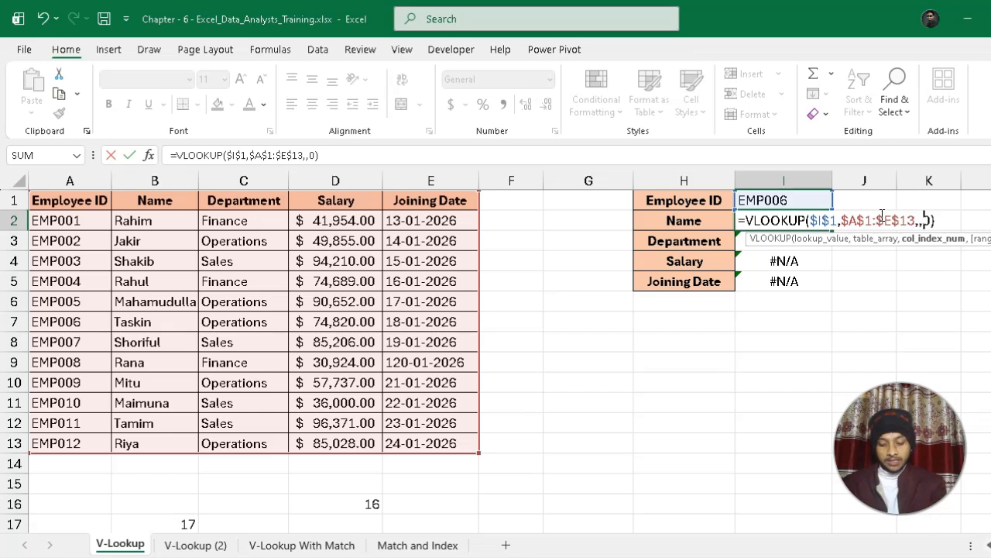
text(row)
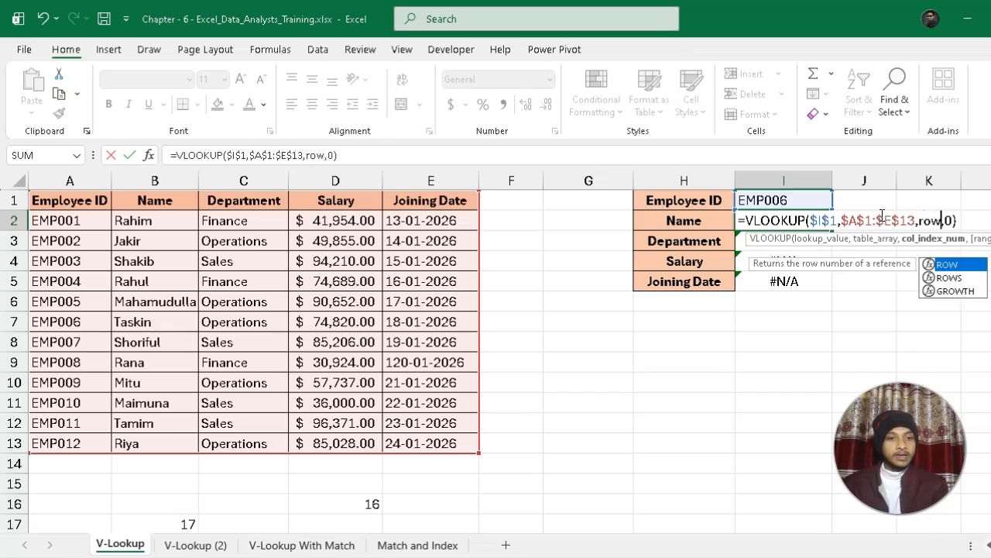
key(Tab)
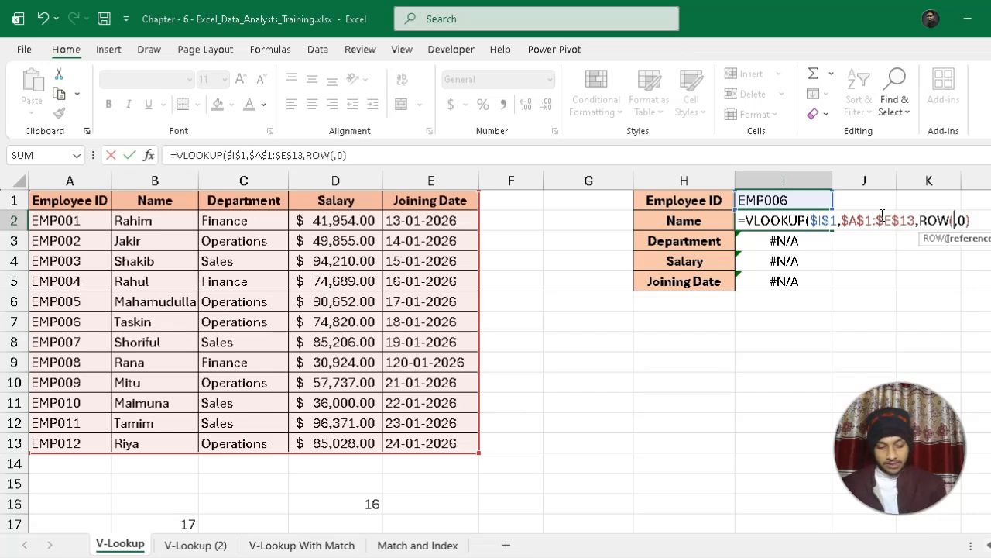
text())
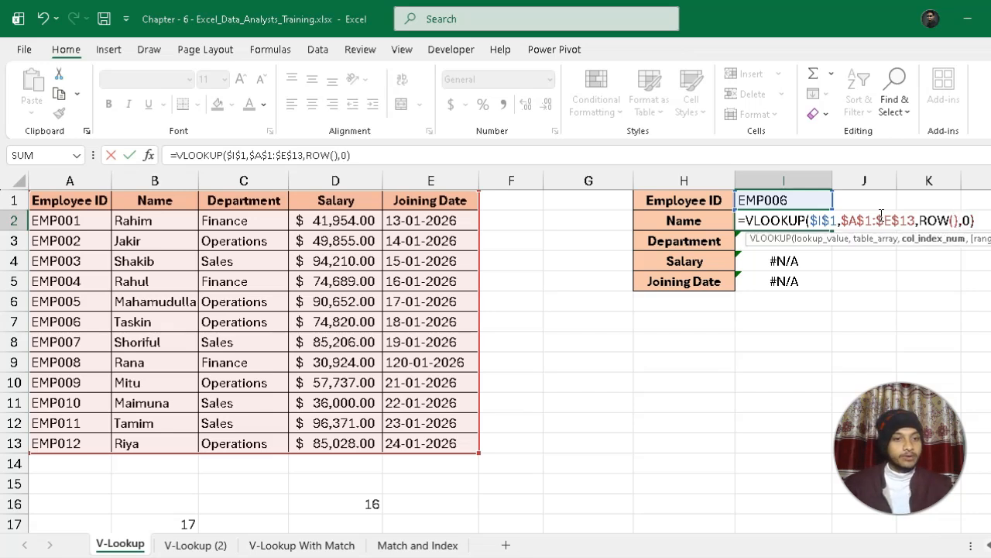
key(Return)
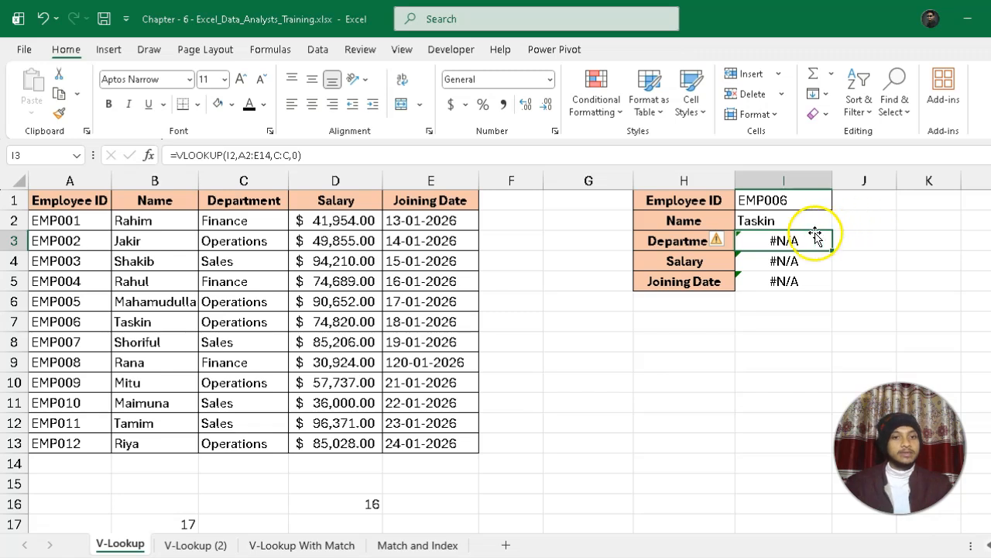
click(764, 221)
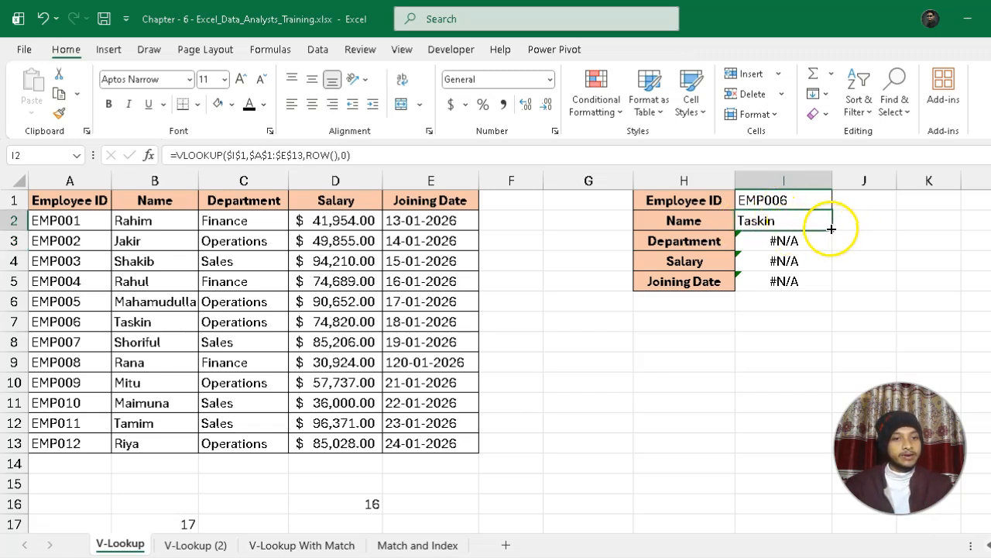
drag(831, 235, 832, 286)
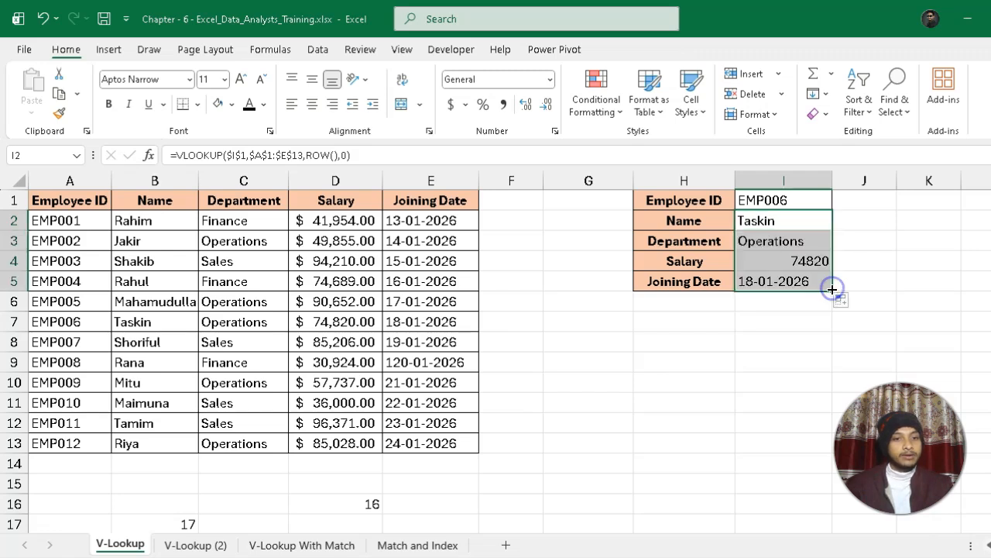
Test the lookup with another employee by copying the employee ID from A11 into the lookup cell I1.
click(802, 200)
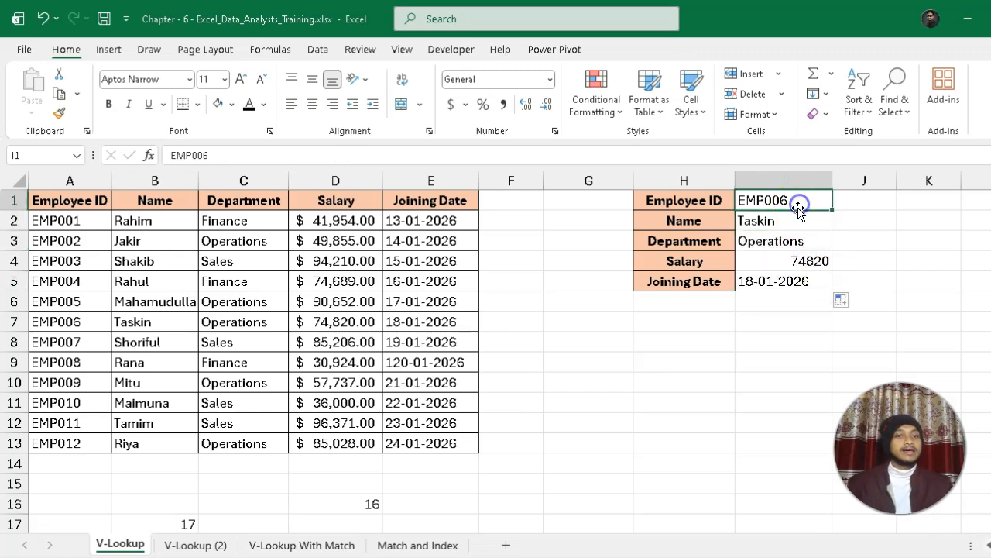
double_click(785, 220)
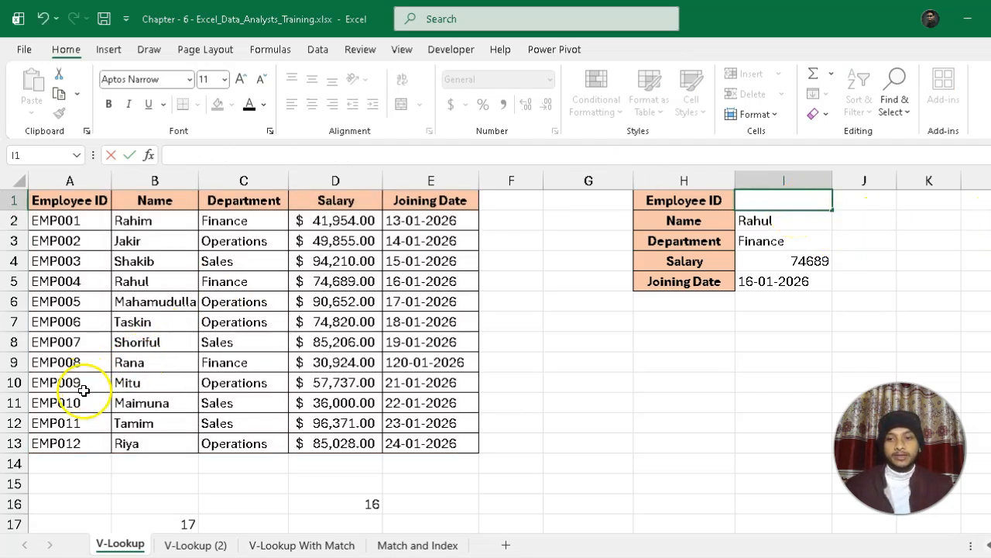
click(72, 402)
key(ctrl+c)
click(770, 200)
key(ctrl+v)
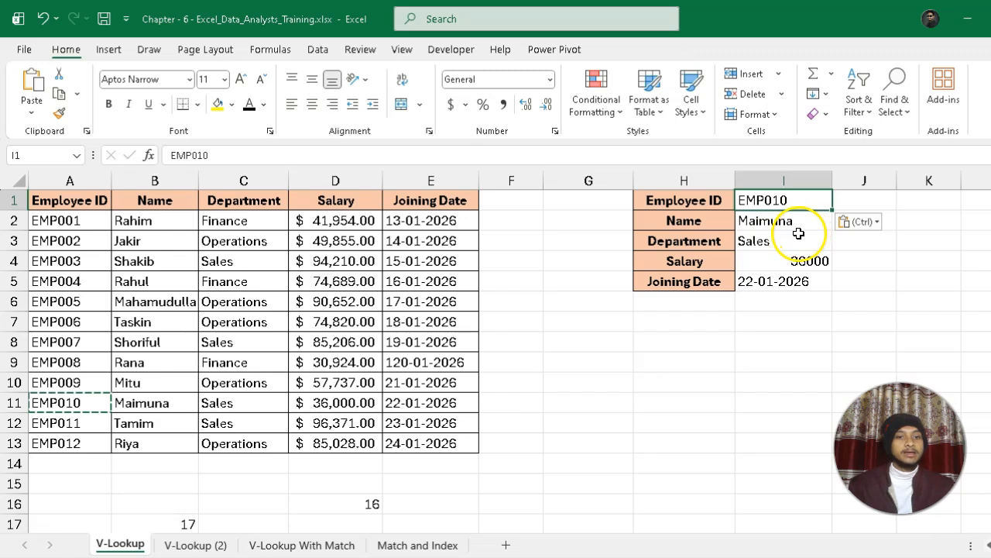
Fill A11:E11 with yellow and compare that row's salary and joining date with the lookup results in I4 and I5.
drag(58, 404, 421, 401)
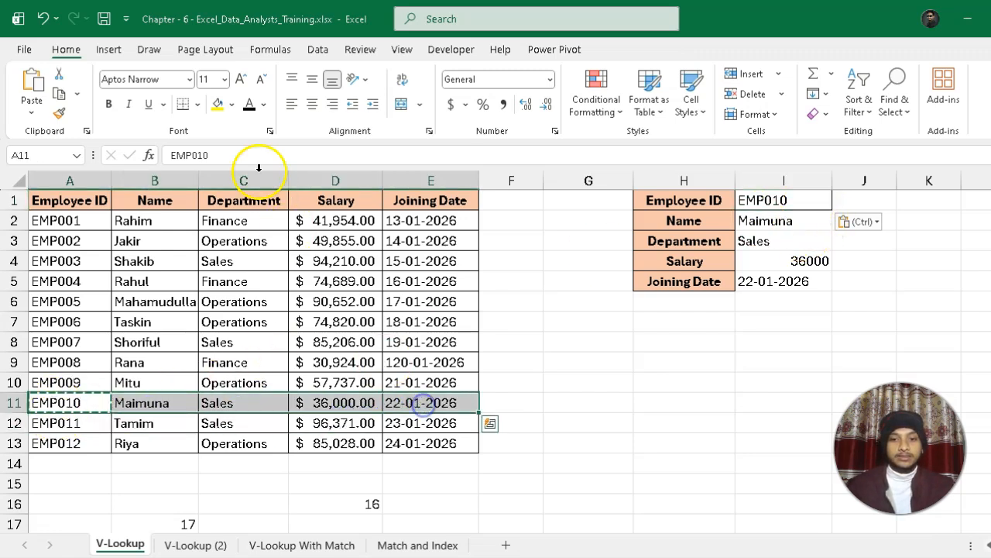
click(234, 106)
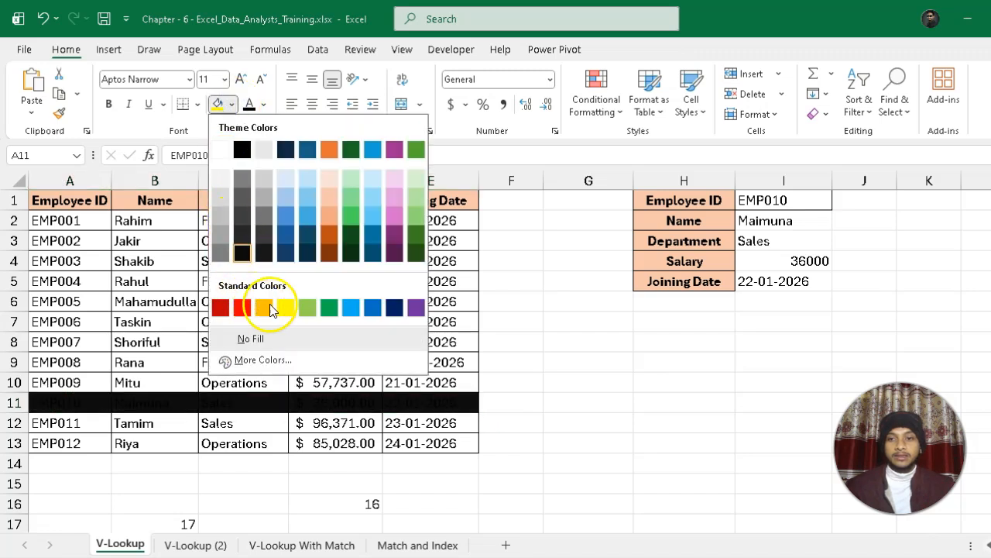
click(280, 304)
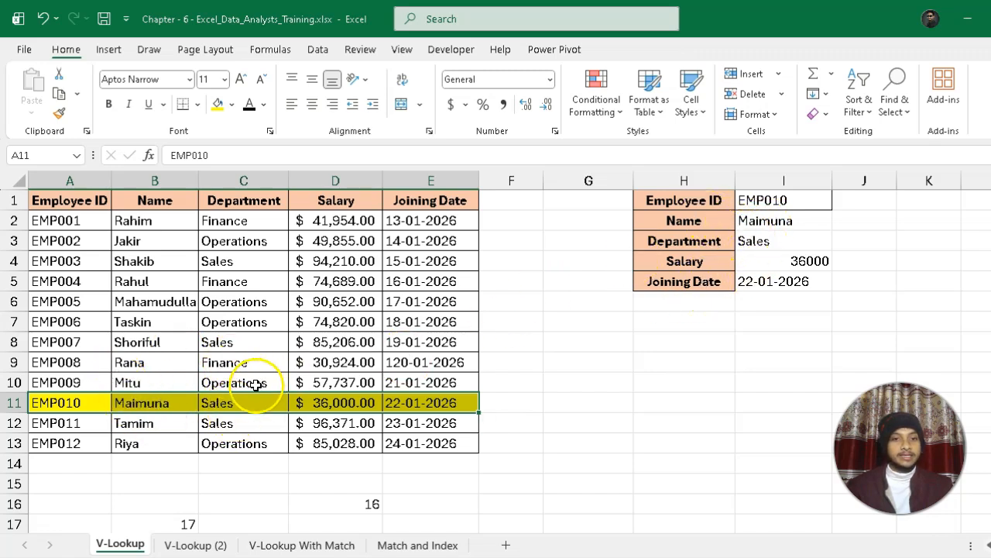
click(341, 403)
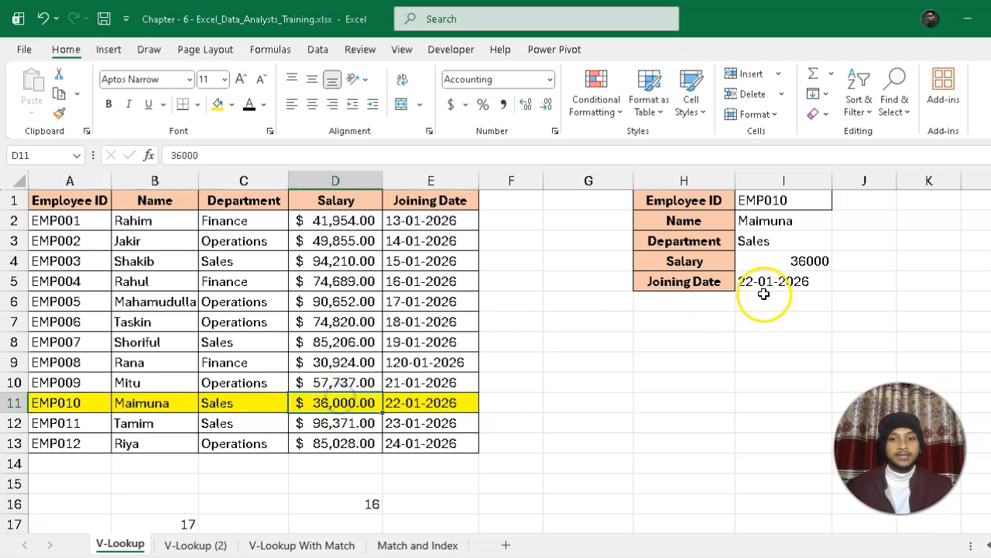
click(779, 268)
click(440, 399)
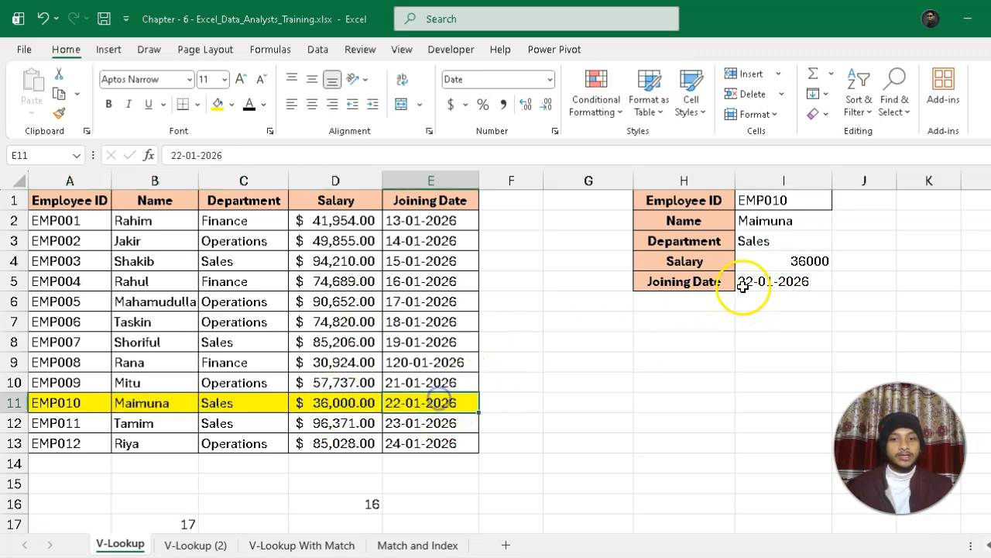
click(766, 282)
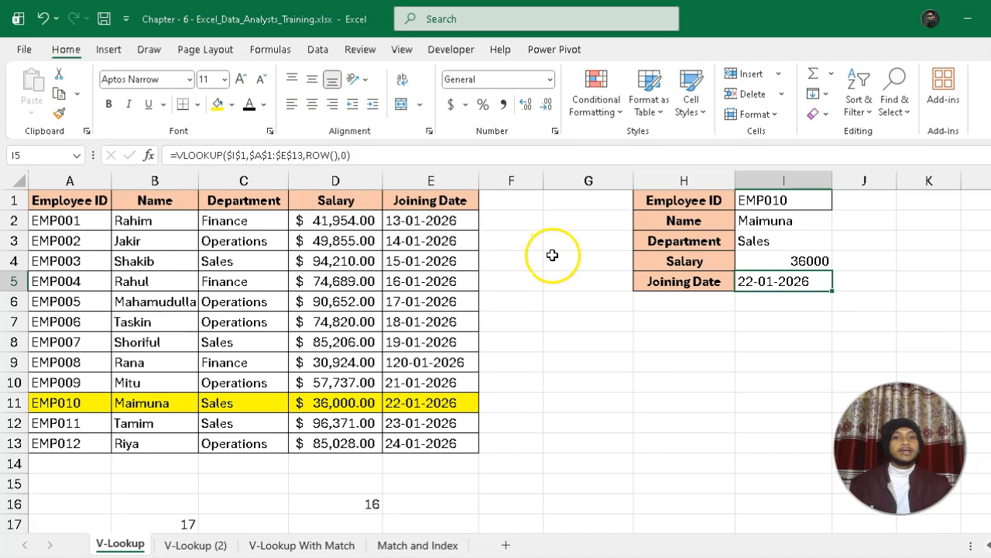